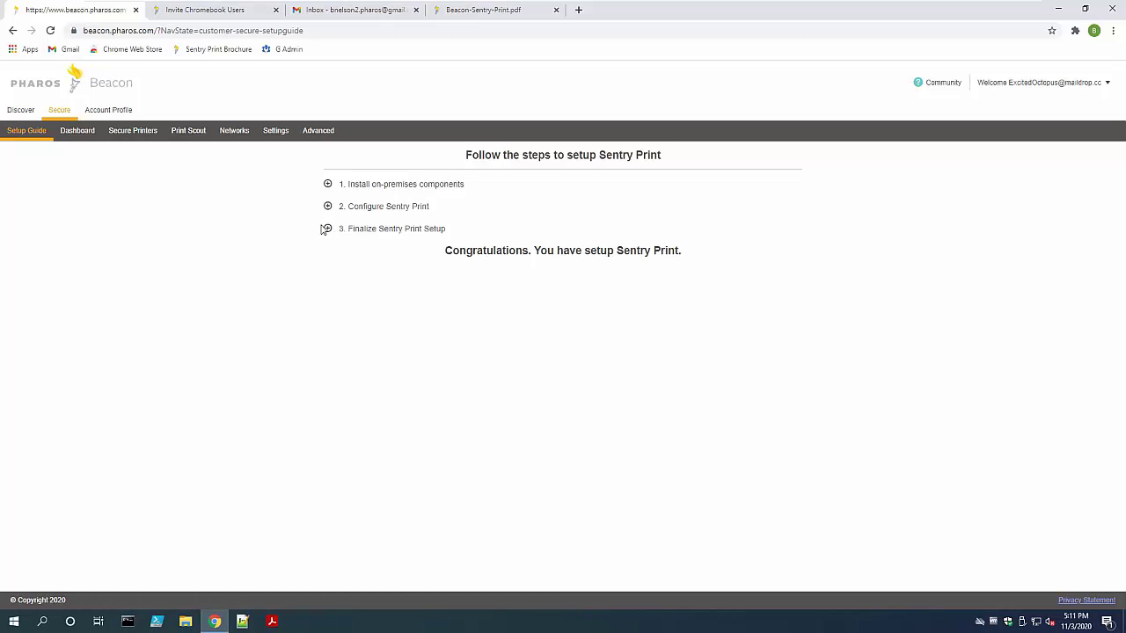
# Expand Finalize Sentry Print Setup and Invite Chromebook Users, then open the Learn More help article
pyautogui.click(329, 229)
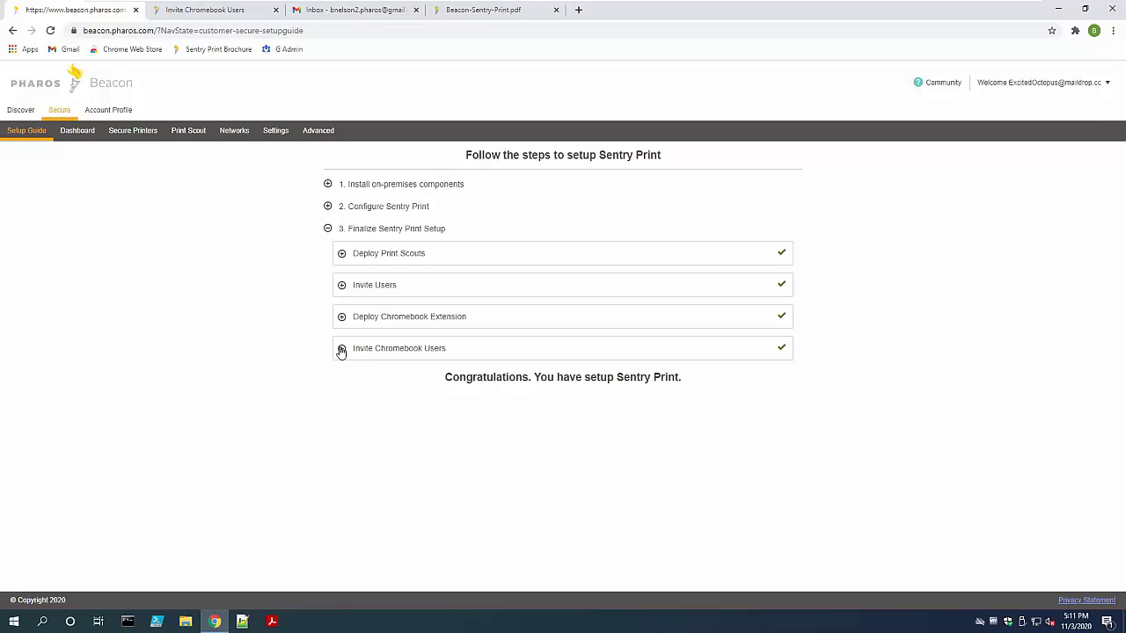
pyautogui.click(342, 349)
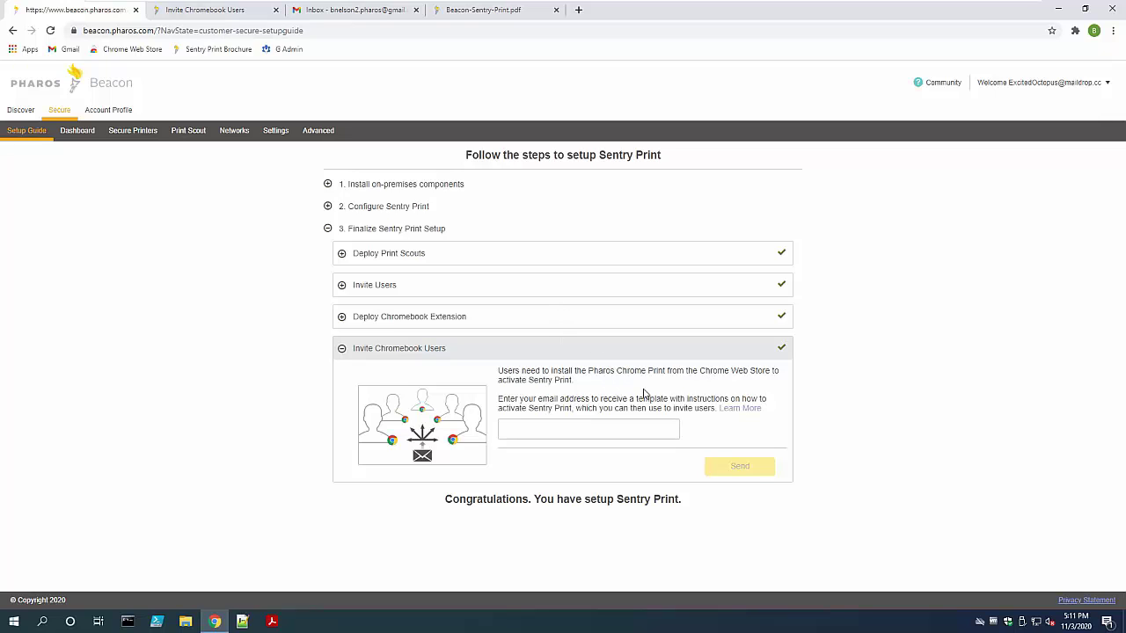
pyautogui.click(741, 410)
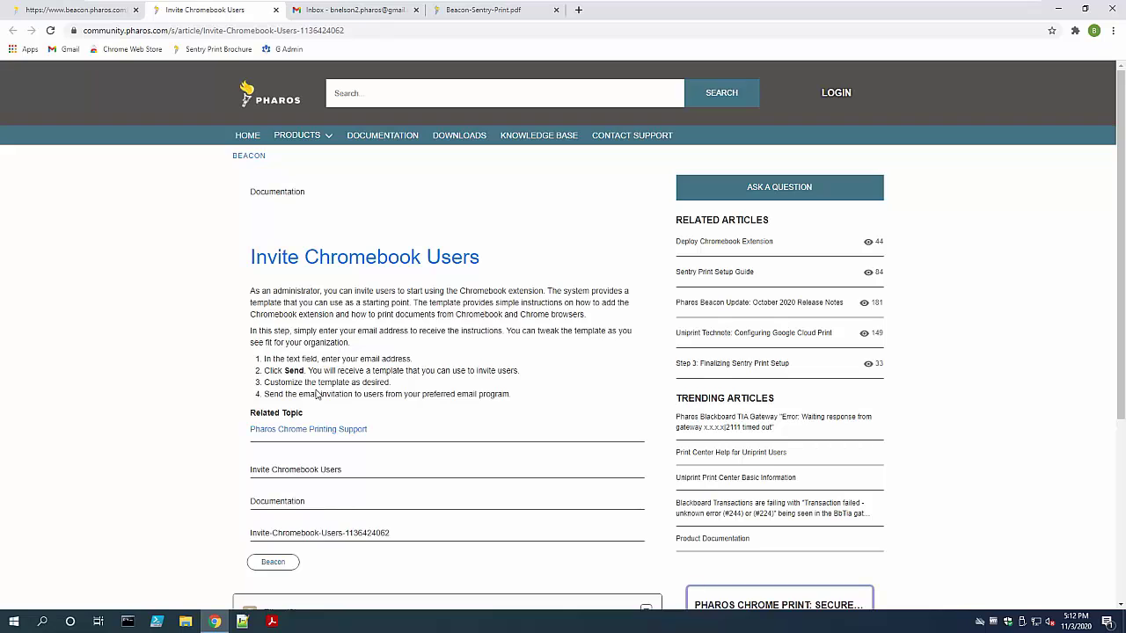
# Back on the setup guide, send the Chromebook invite template to your own Gmail address, then go to Gmail
pyautogui.click(76, 10)
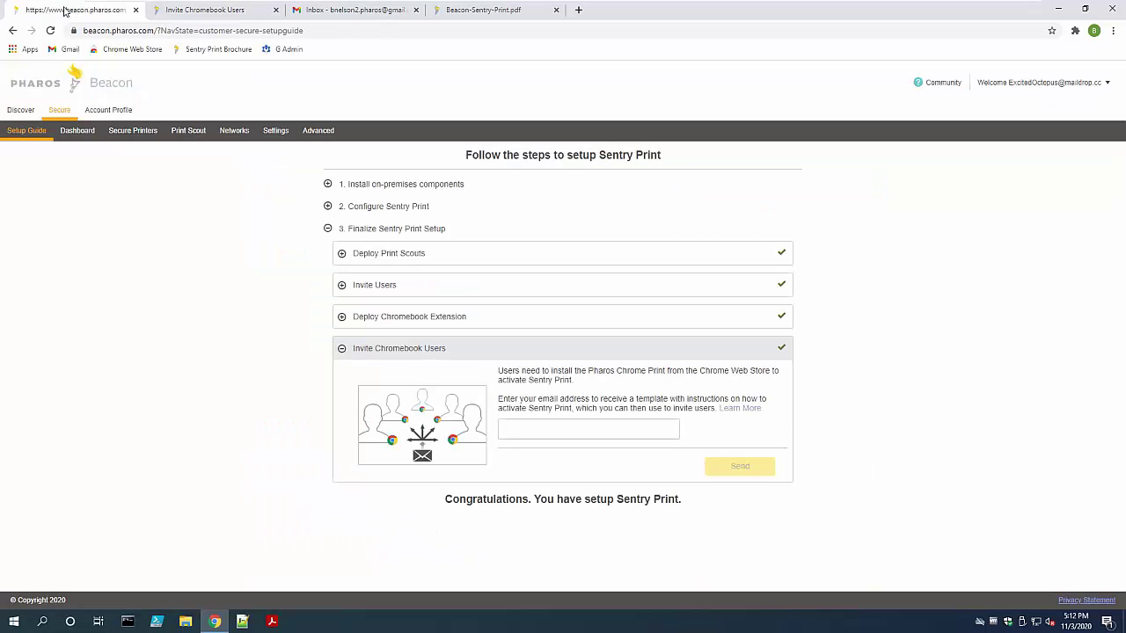
pyautogui.click(514, 425)
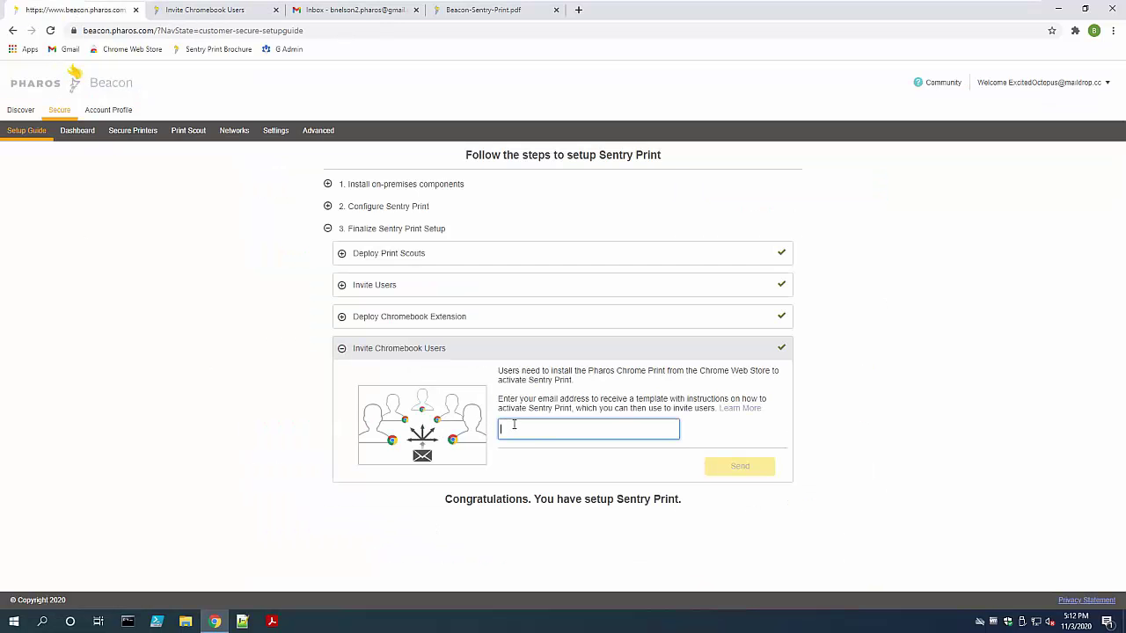
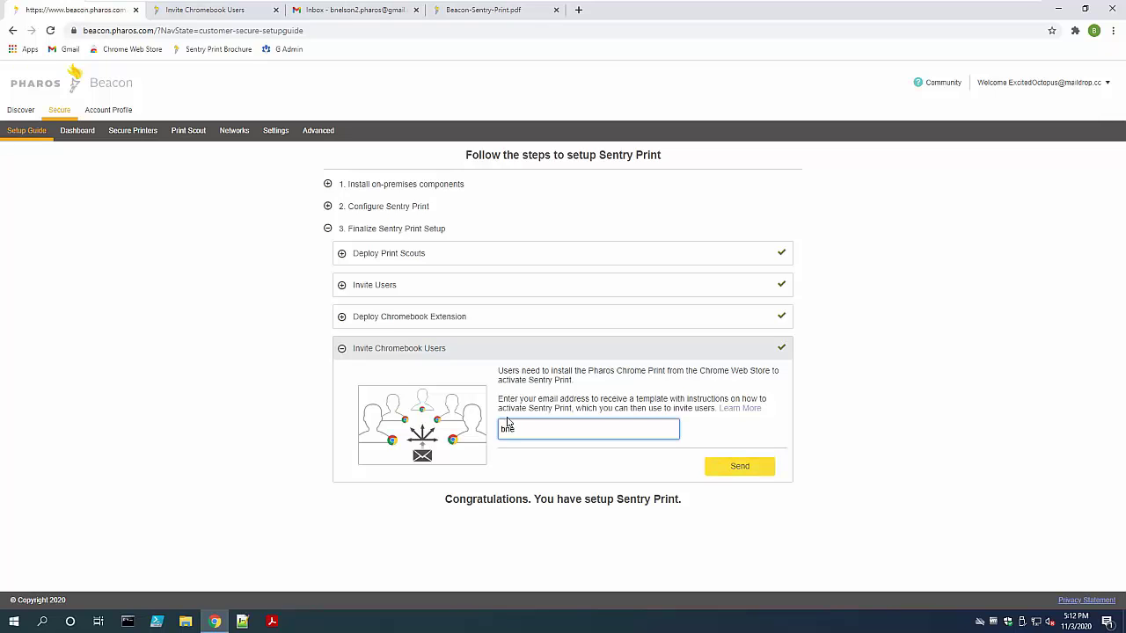
pyautogui.click(739, 469)
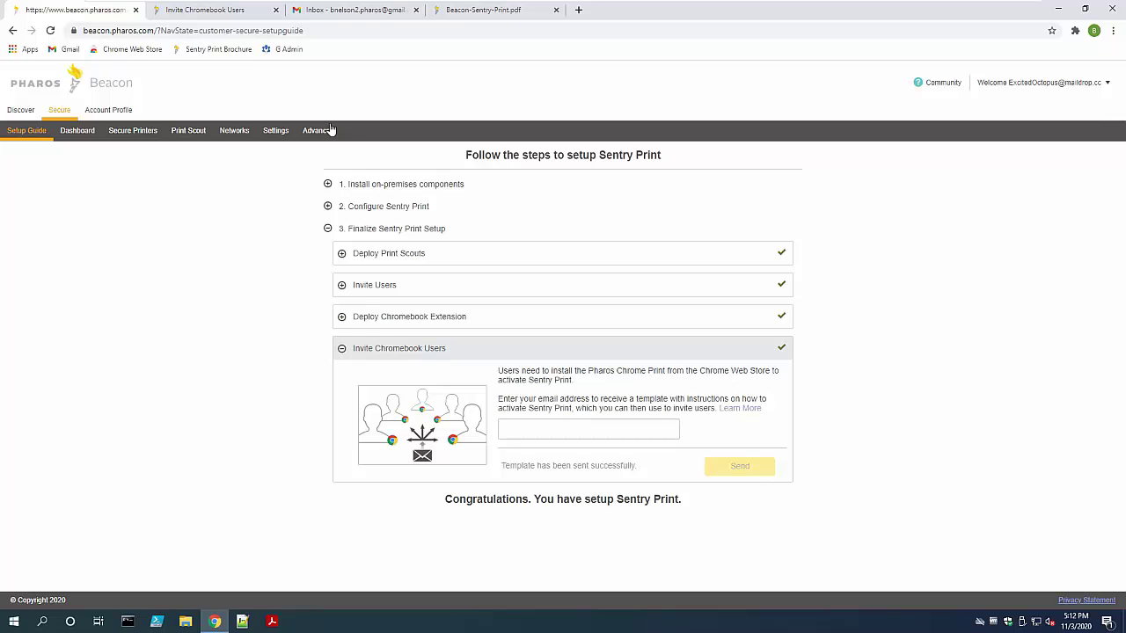
pyautogui.click(355, 14)
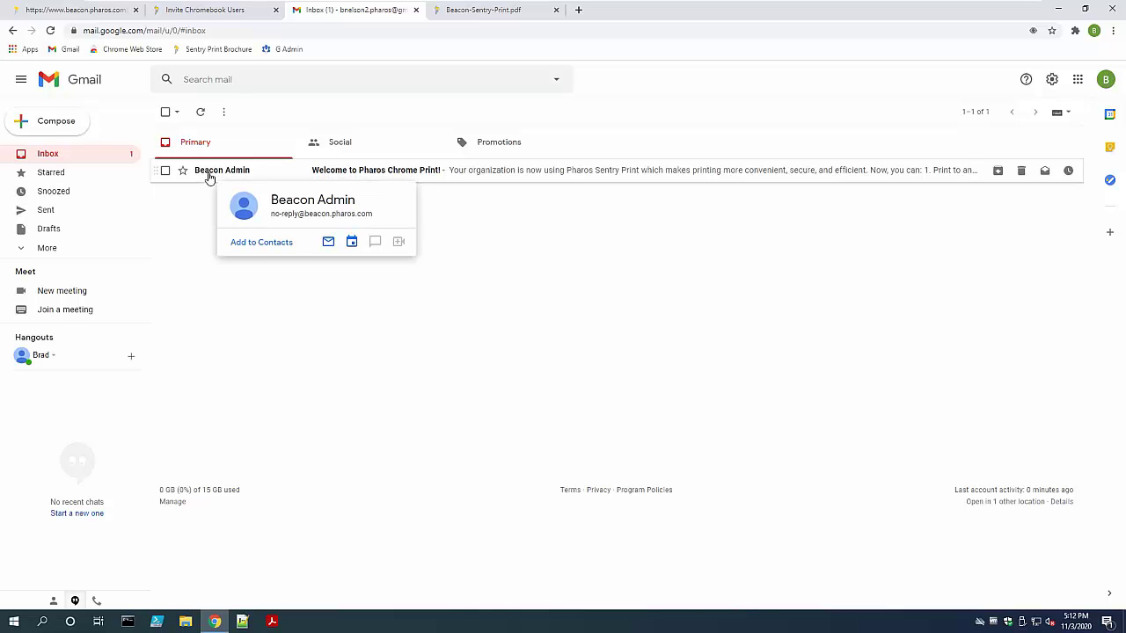
# Open the 'Welcome to Pharos Chrome Print!' email and scroll through its six getting-started steps
pyautogui.click(209, 175)
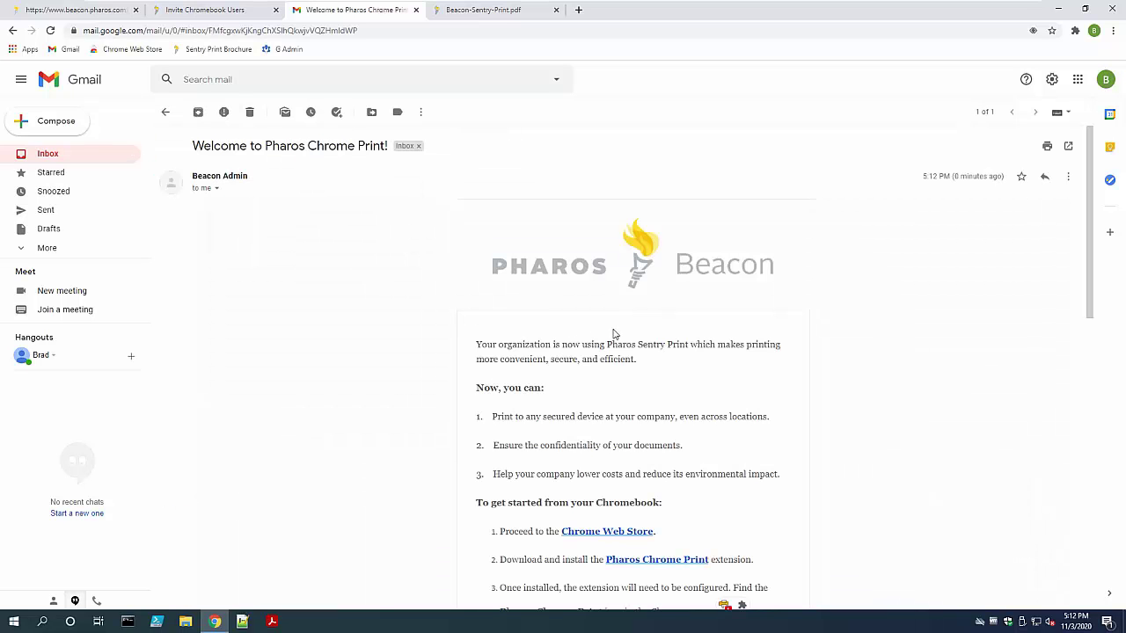
pyautogui.scroll(-3, 683, 296)
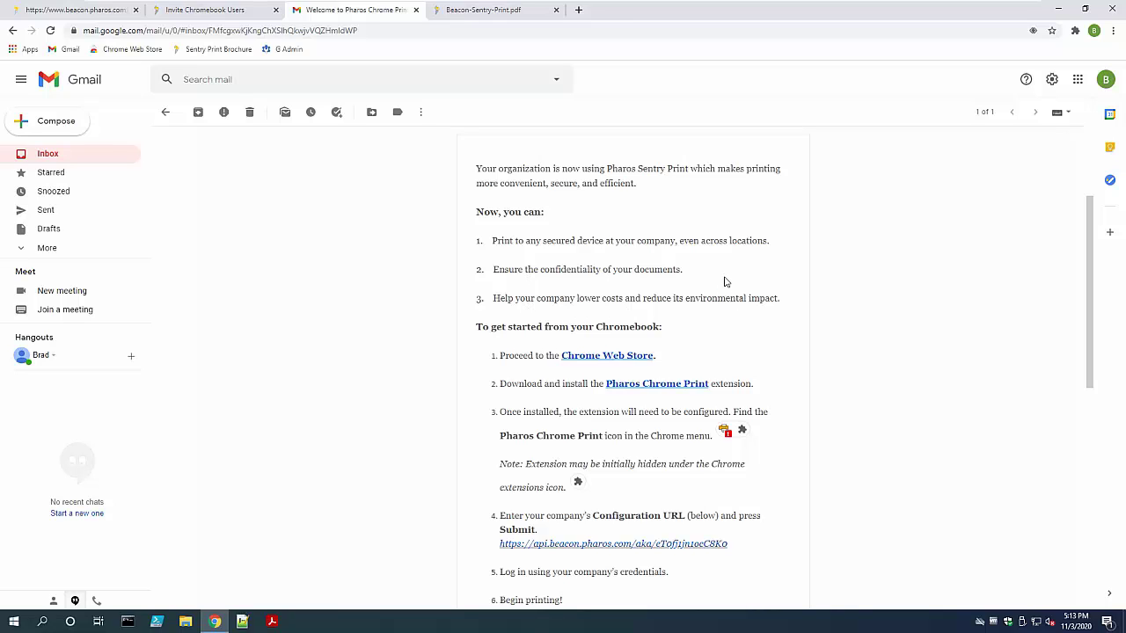
pyautogui.scroll(-2, 725, 281)
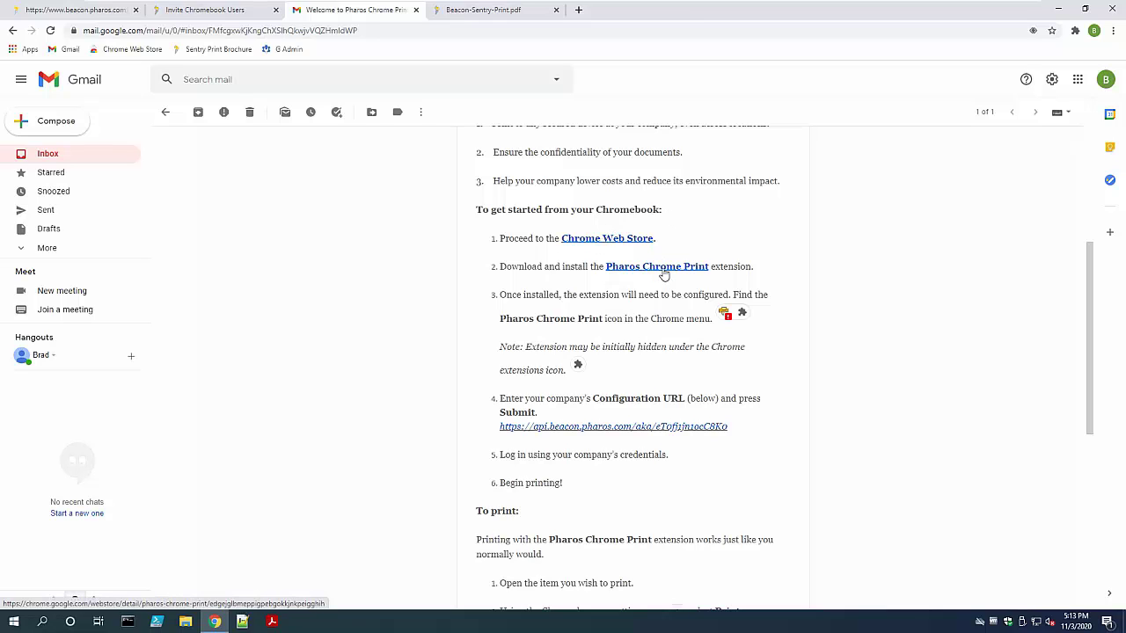
# Add the Pharos Chrome Print extension to Chrome from its store page and turn on Chrome sync
pyautogui.click(664, 273)
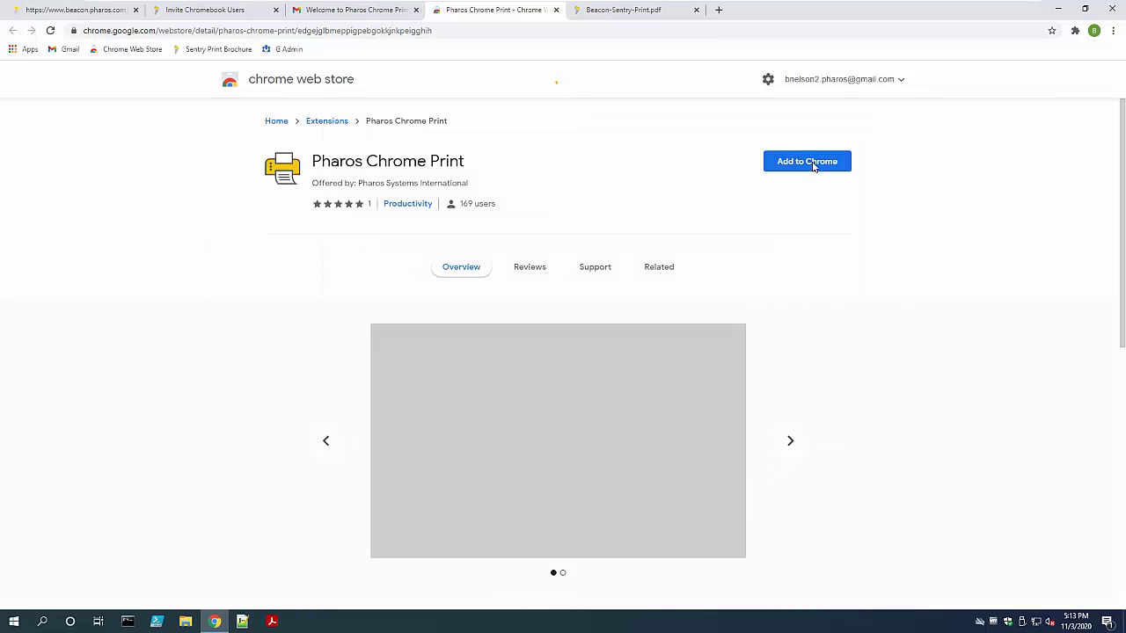
pyautogui.click(814, 166)
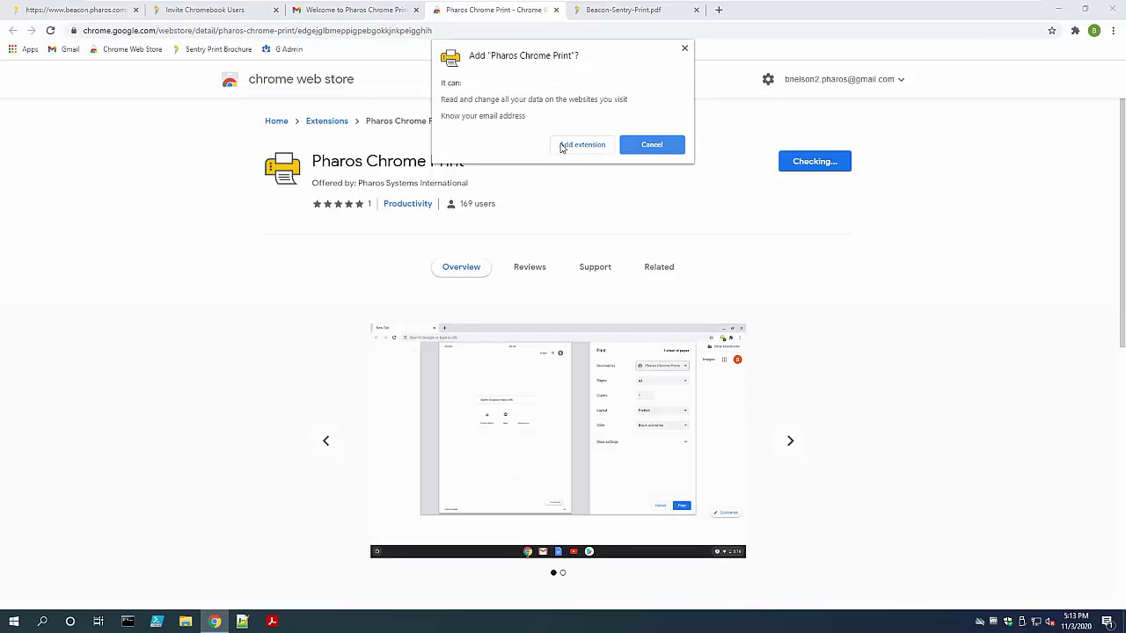
pyautogui.click(567, 147)
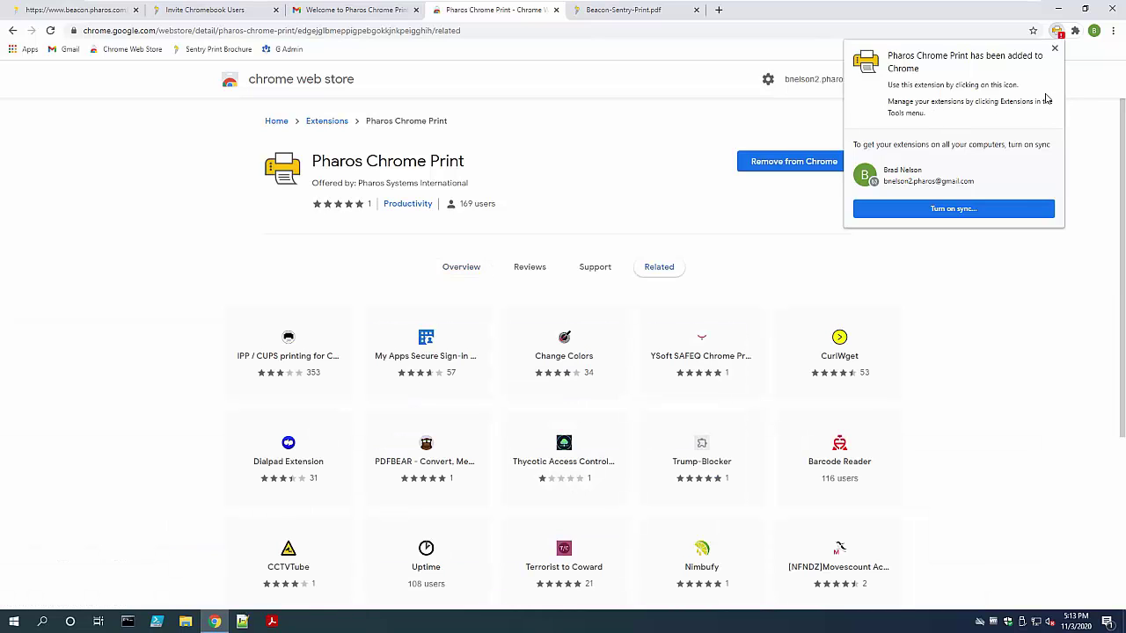
pyautogui.click(952, 210)
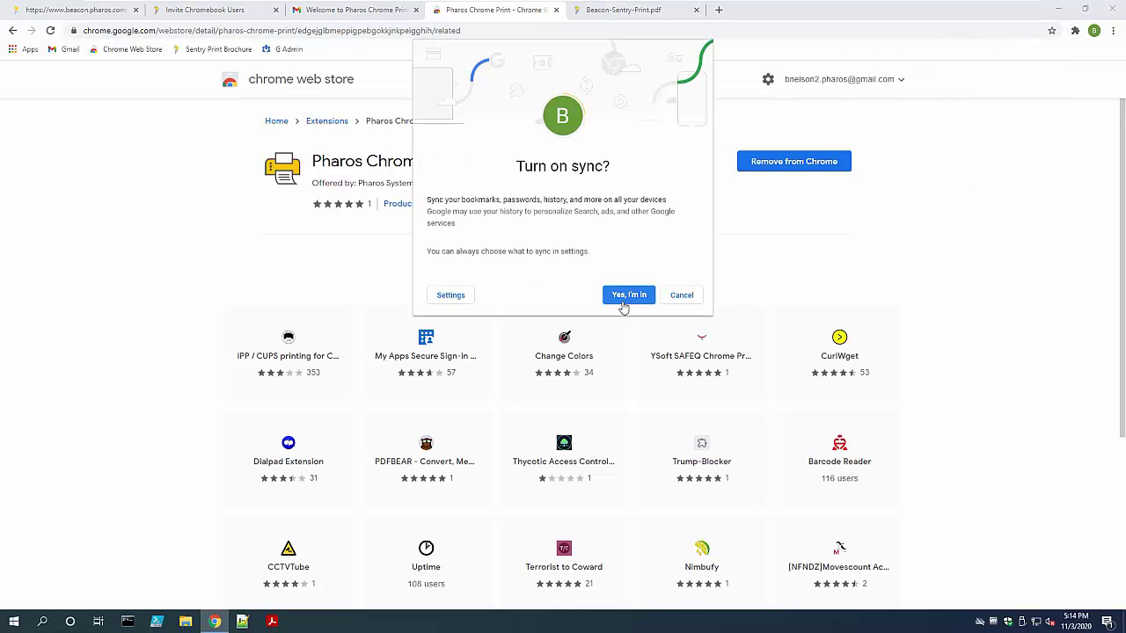
pyautogui.click(623, 299)
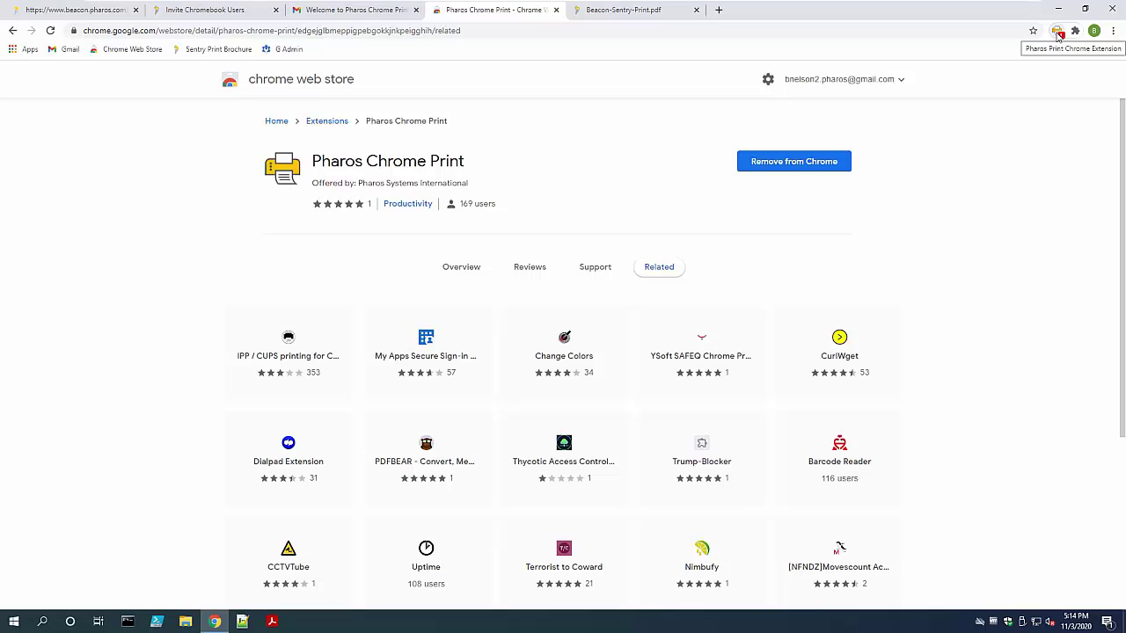
# Pin Pharos Chrome Print to the Chrome toolbar and open its Configuration popup
pyautogui.click(1075, 31)
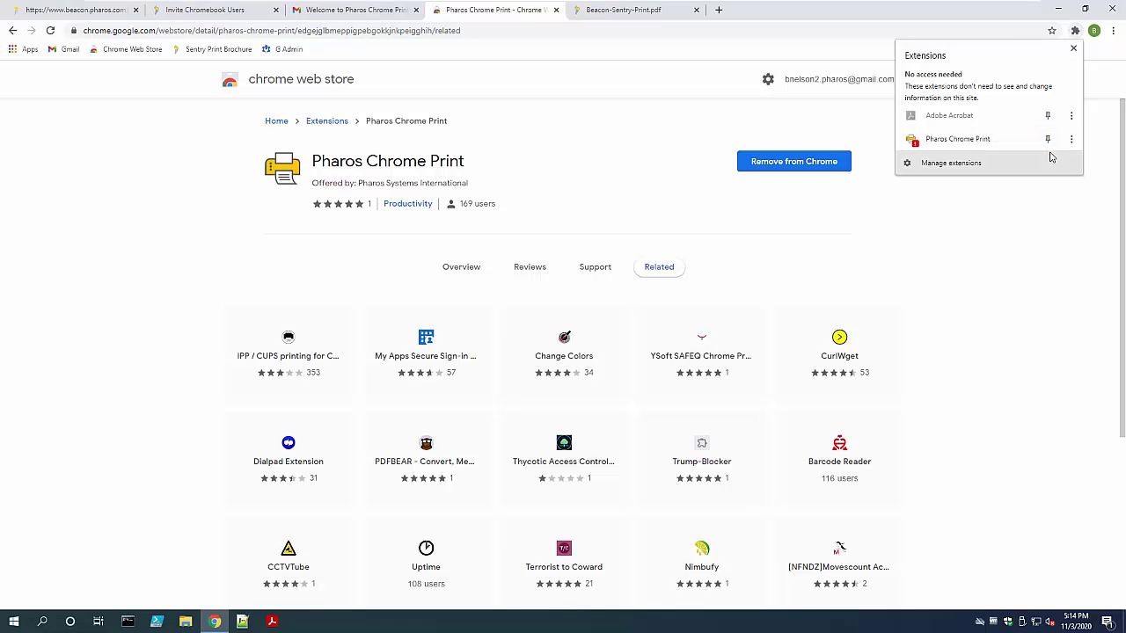
pyautogui.click(1049, 143)
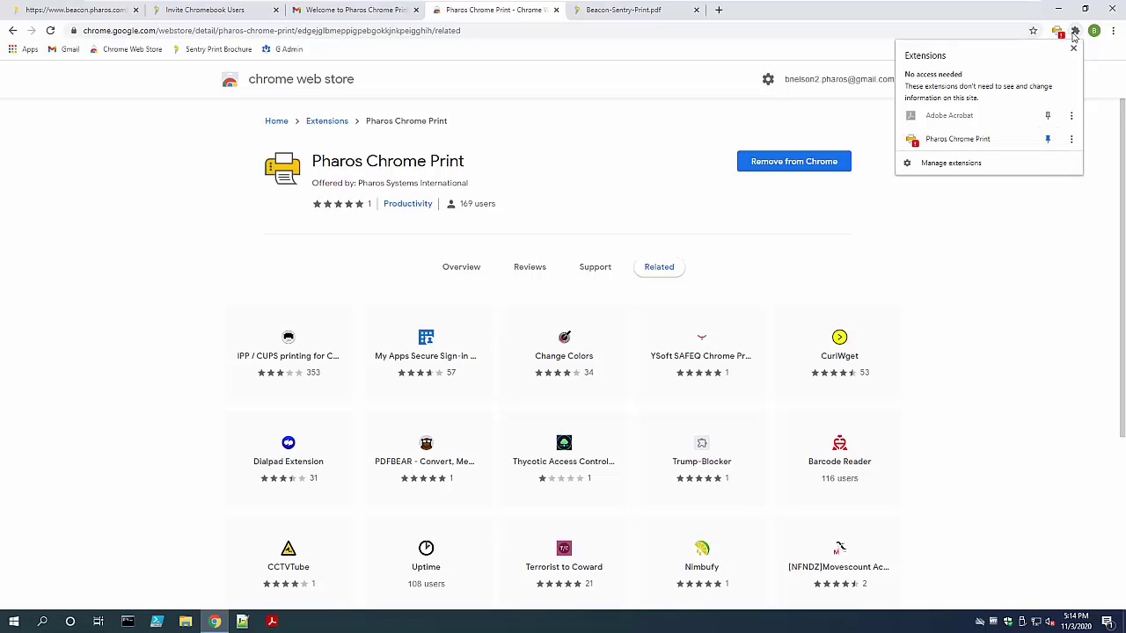
pyautogui.click(1095, 102)
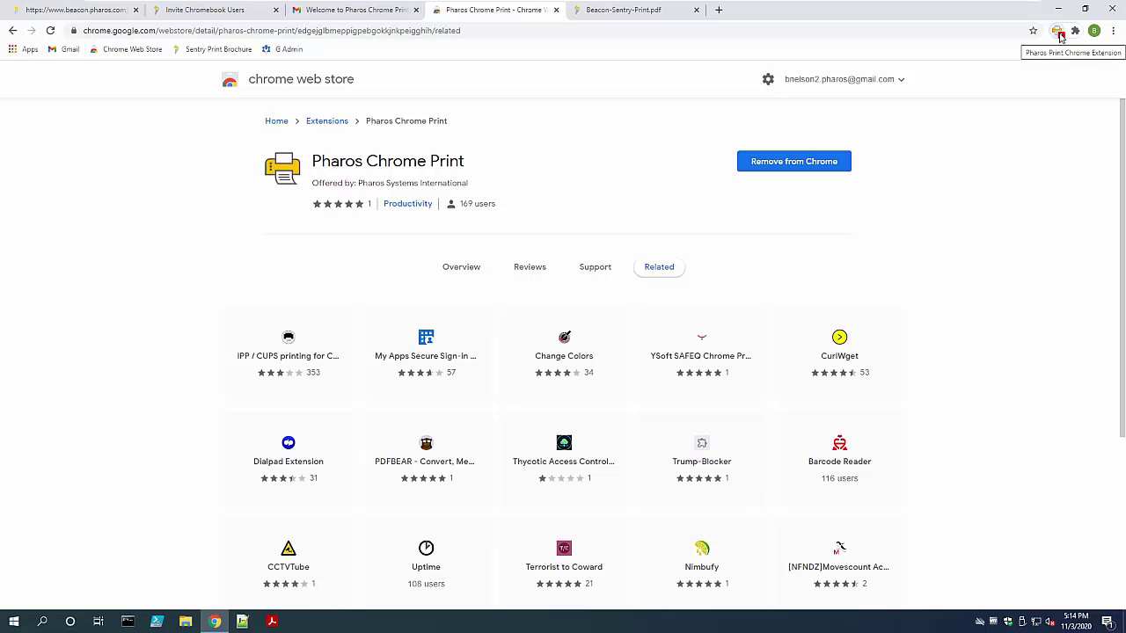
pyautogui.click(1060, 37)
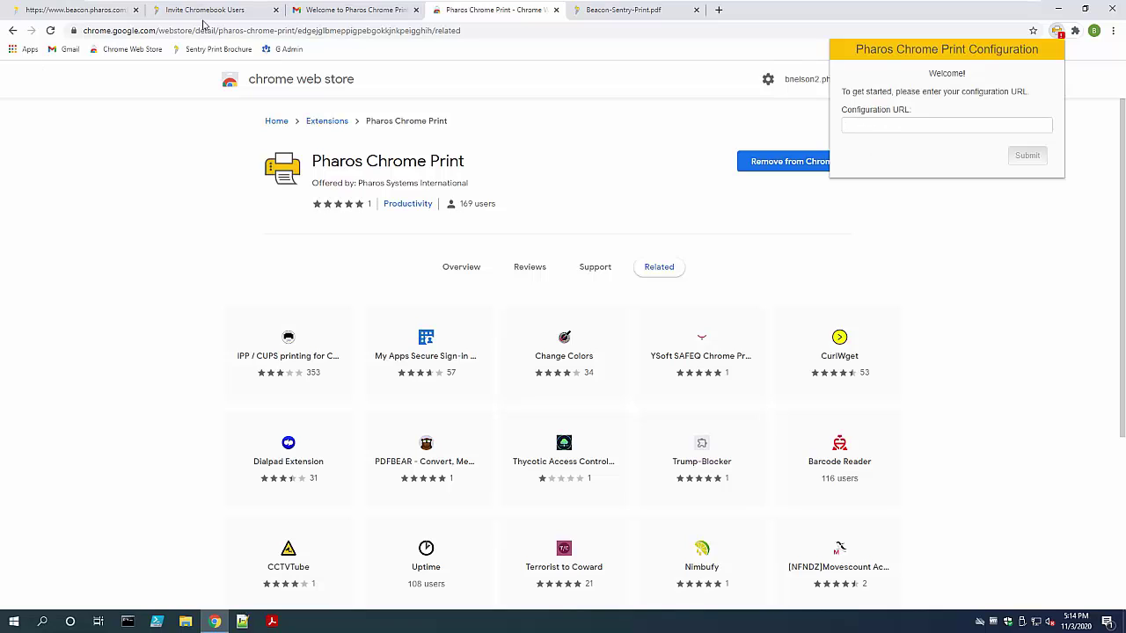
# Copy the Configuration URL link address from the Pharos welcome email
pyautogui.click(339, 12)
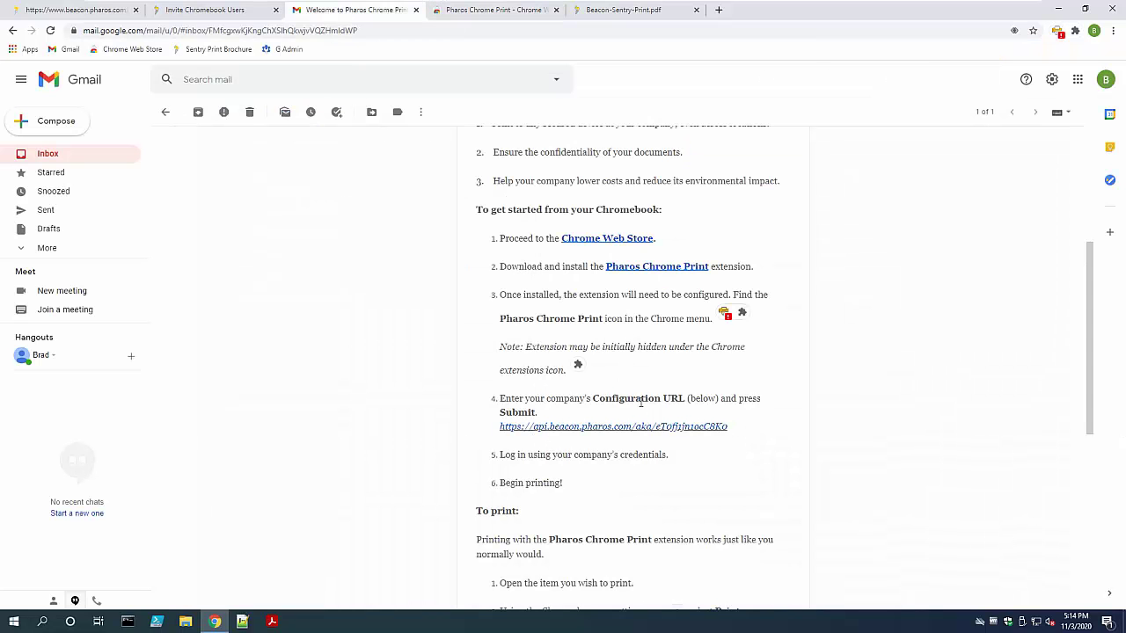
pyautogui.rightClick(693, 429)
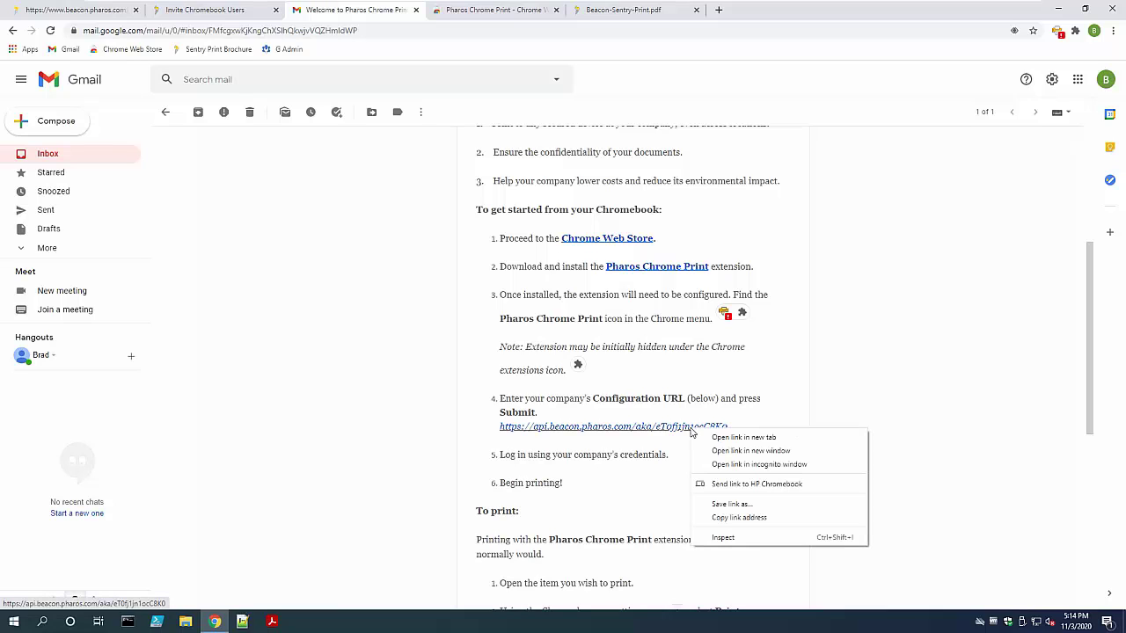
pyautogui.click(744, 517)
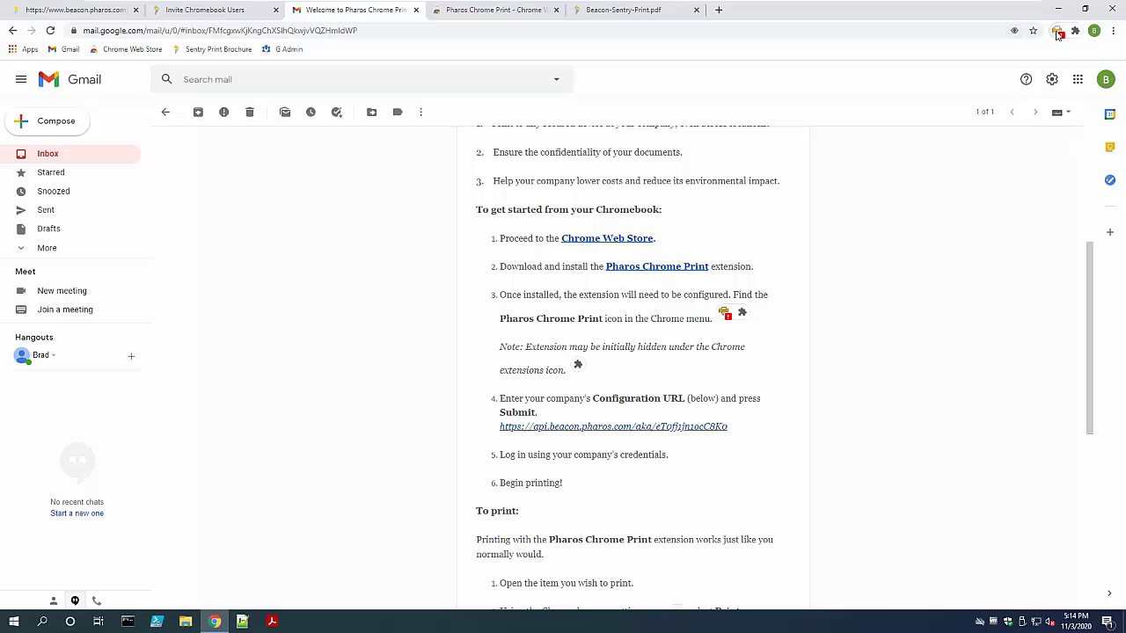
# Paste the copied URL into the extension's Configuration URL field and submit it
pyautogui.click(1059, 34)
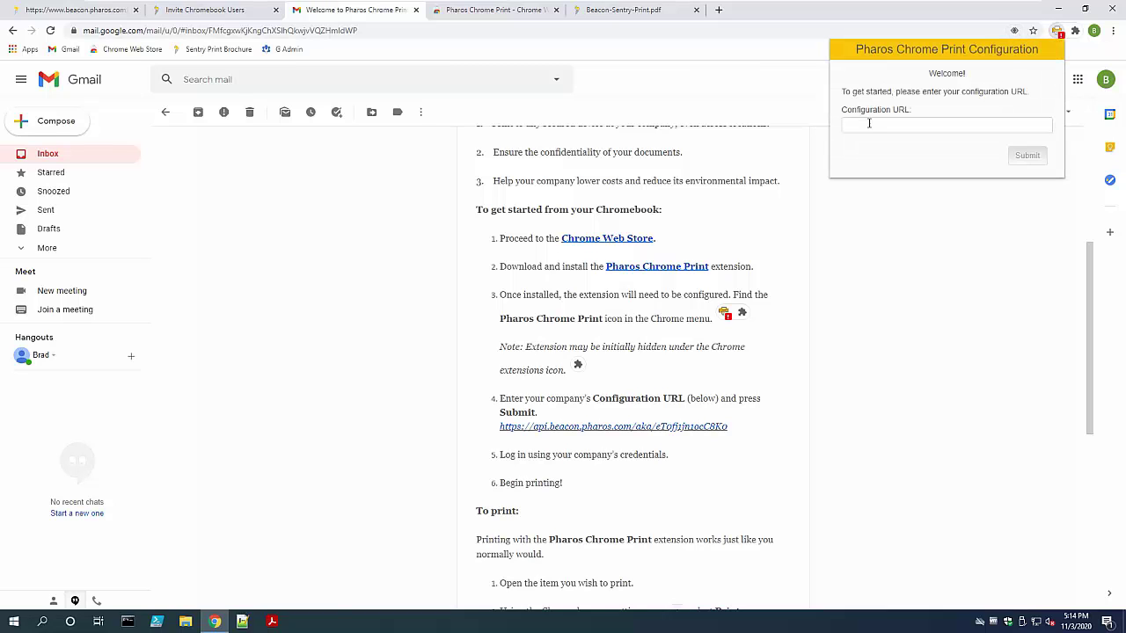
pyautogui.rightClick(867, 128)
pyautogui.click(934, 231)
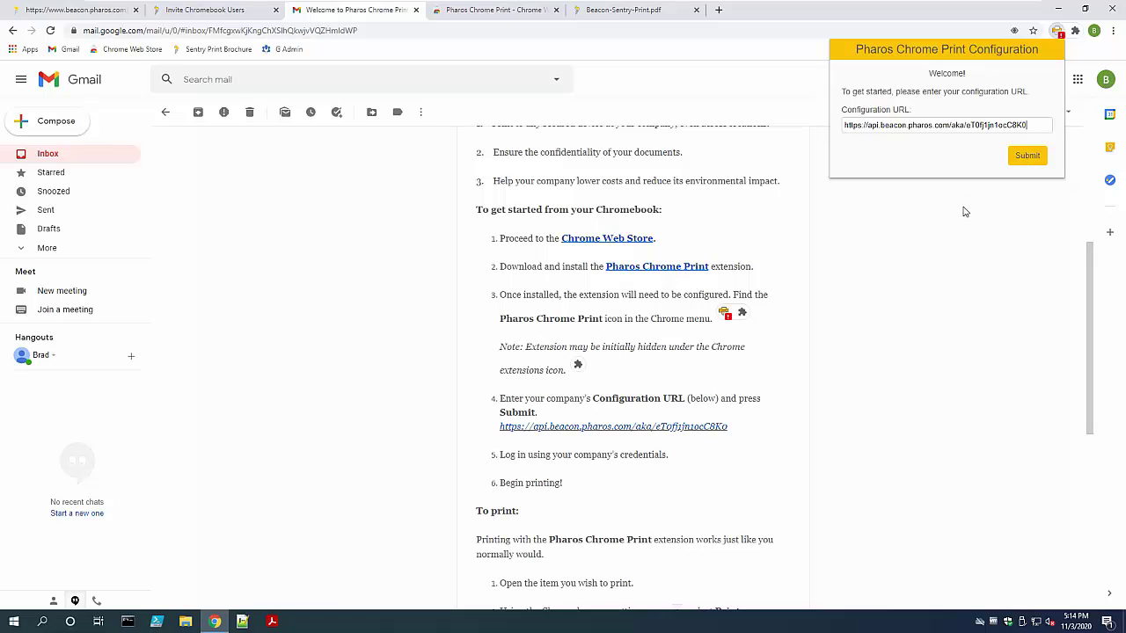
pyautogui.click(1029, 155)
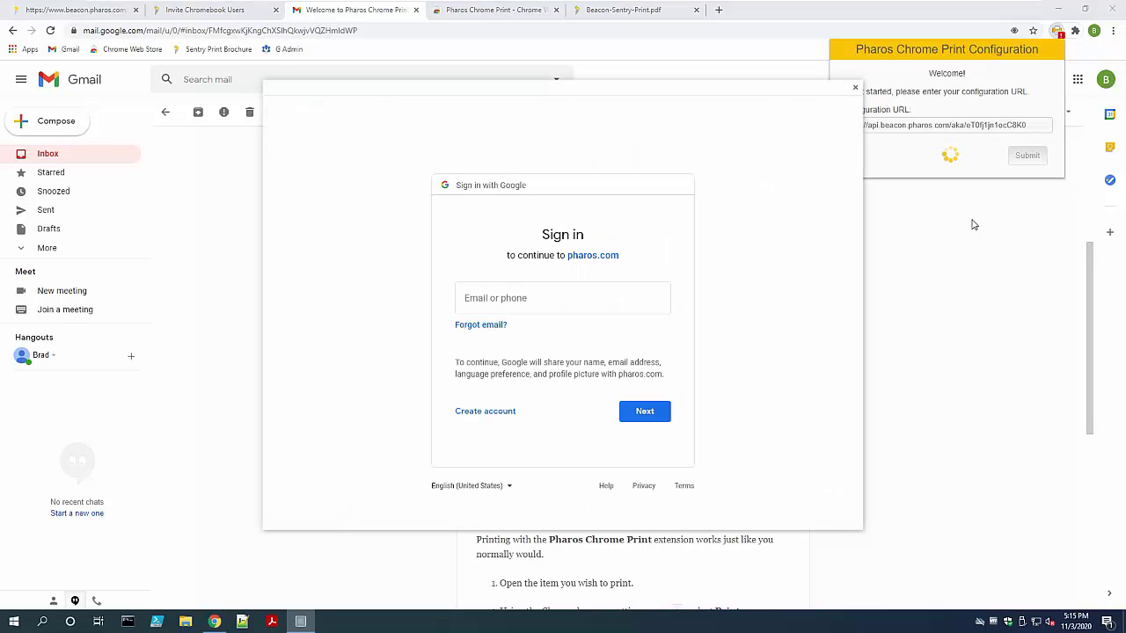
# Sign in with the Google account's e-mail and password, then dismiss the success message
pyautogui.click(526, 297)
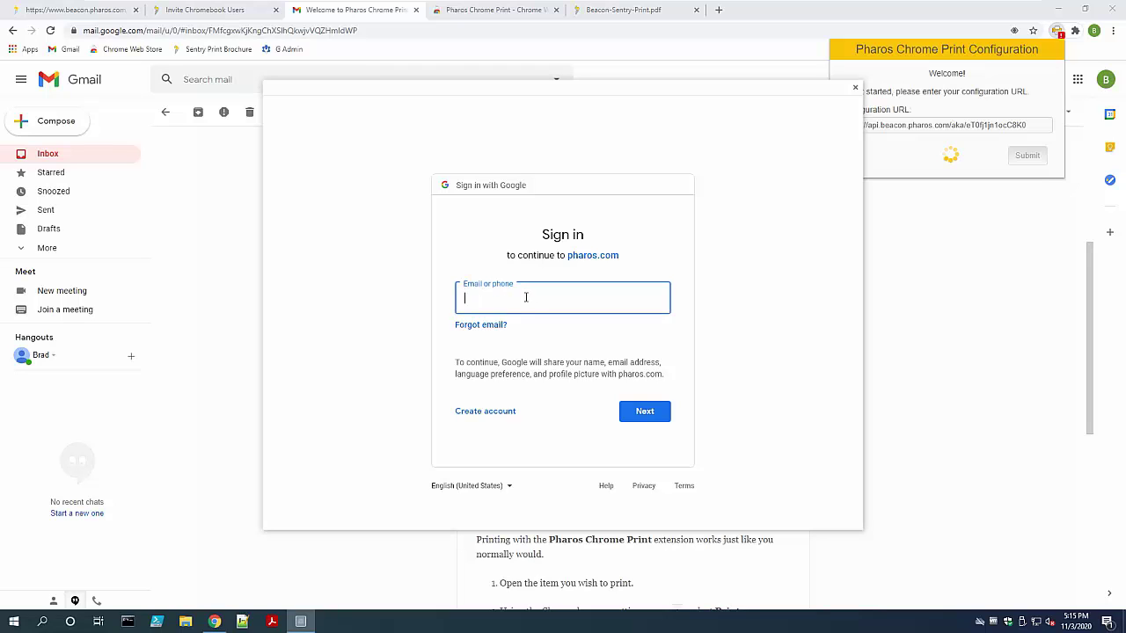
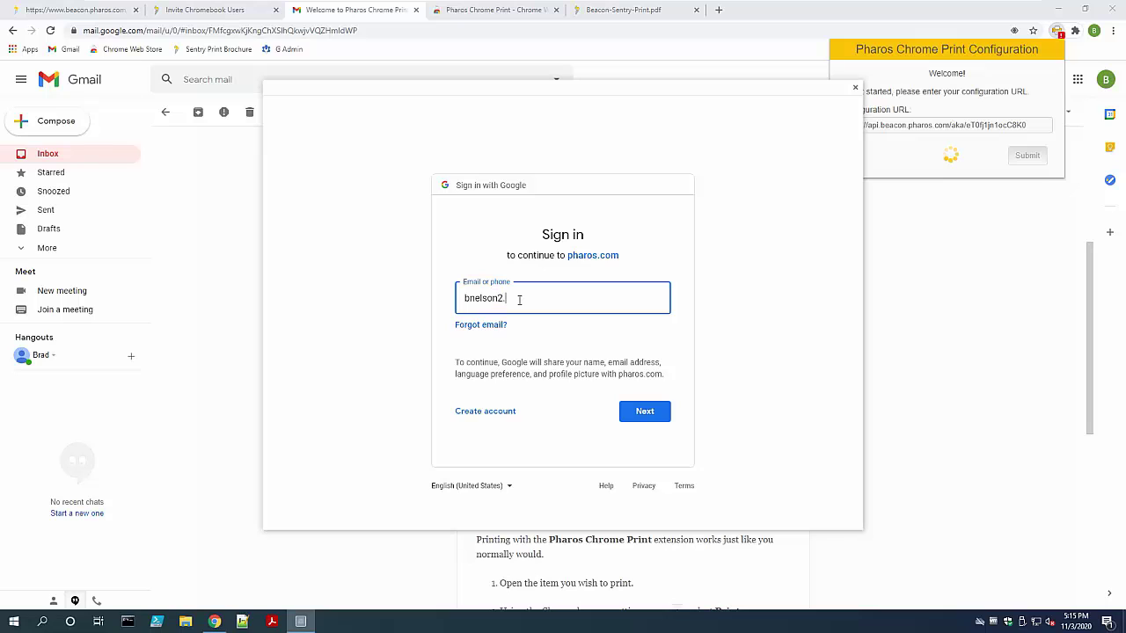
pyautogui.click(657, 413)
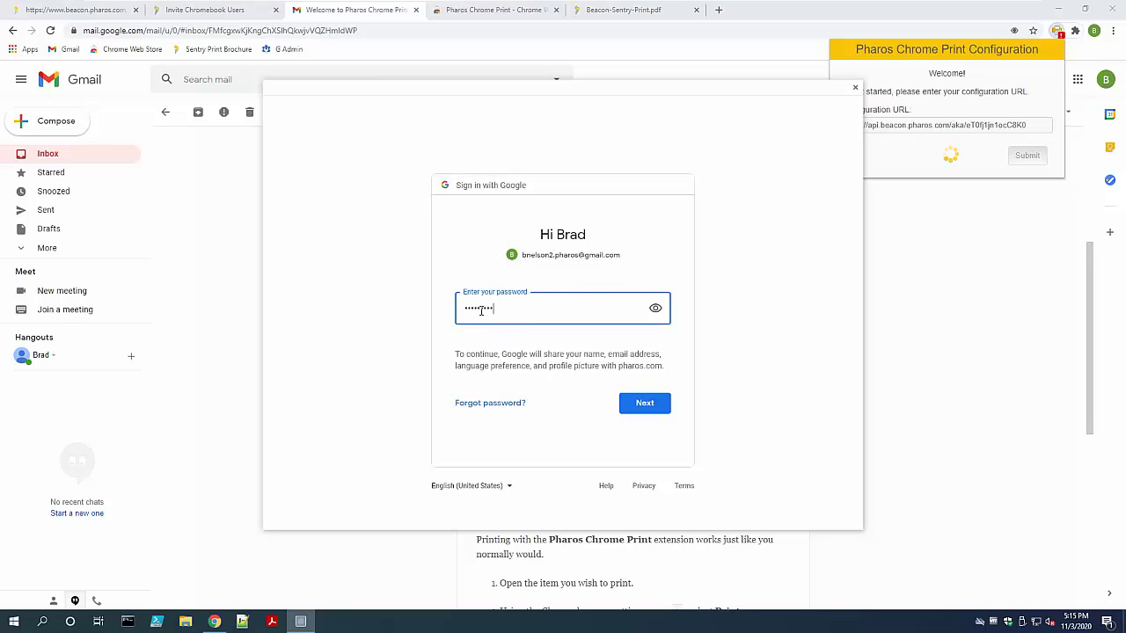
pyautogui.click(643, 402)
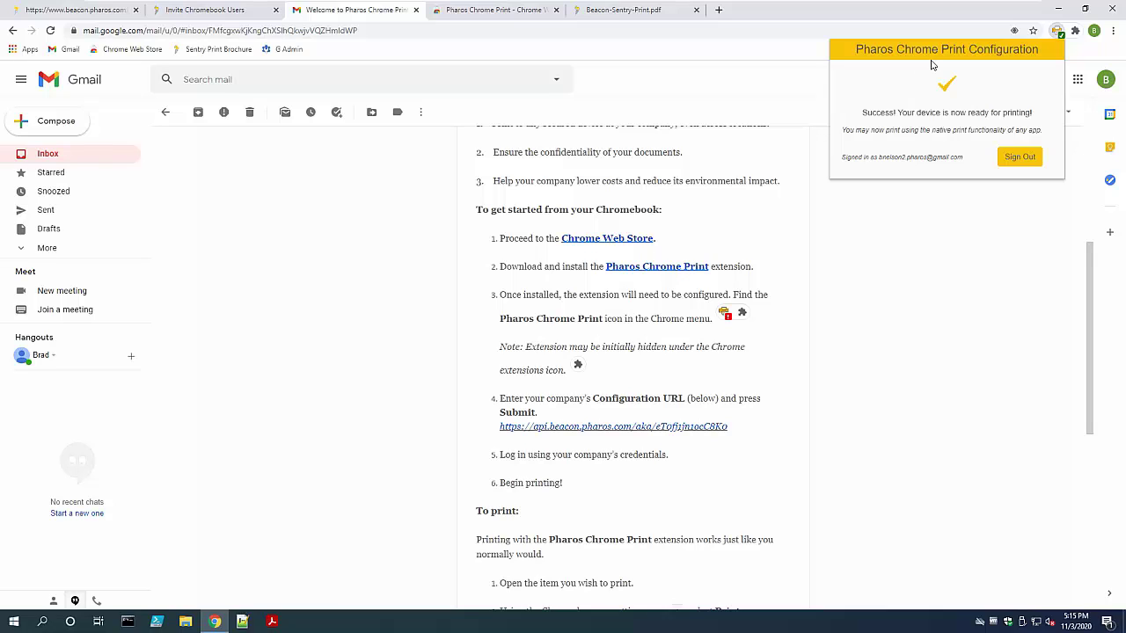
pyautogui.click(967, 227)
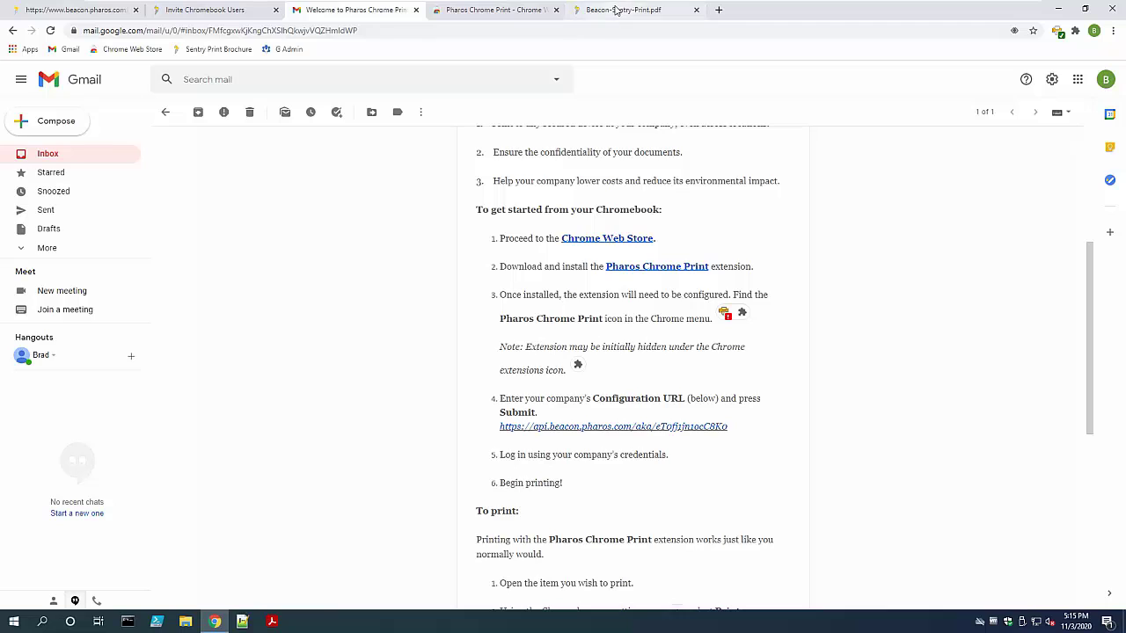
# Open print settings for Beacon-Sentry-Print.pdf and choose Secure Printer as the destination
pyautogui.click(613, 9)
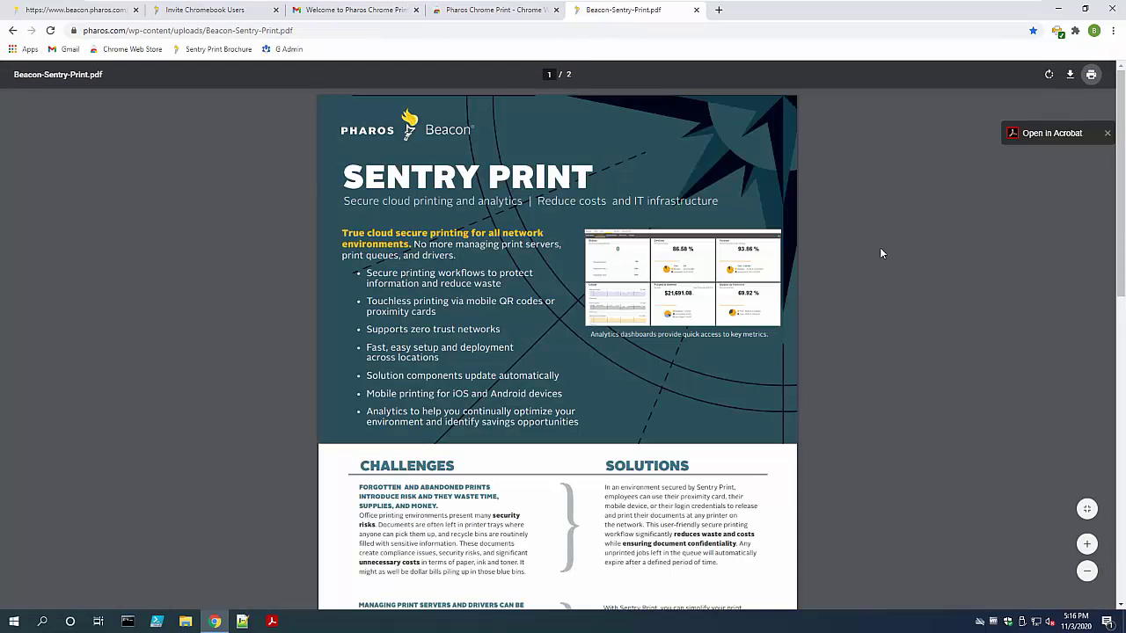
pyautogui.click(1091, 75)
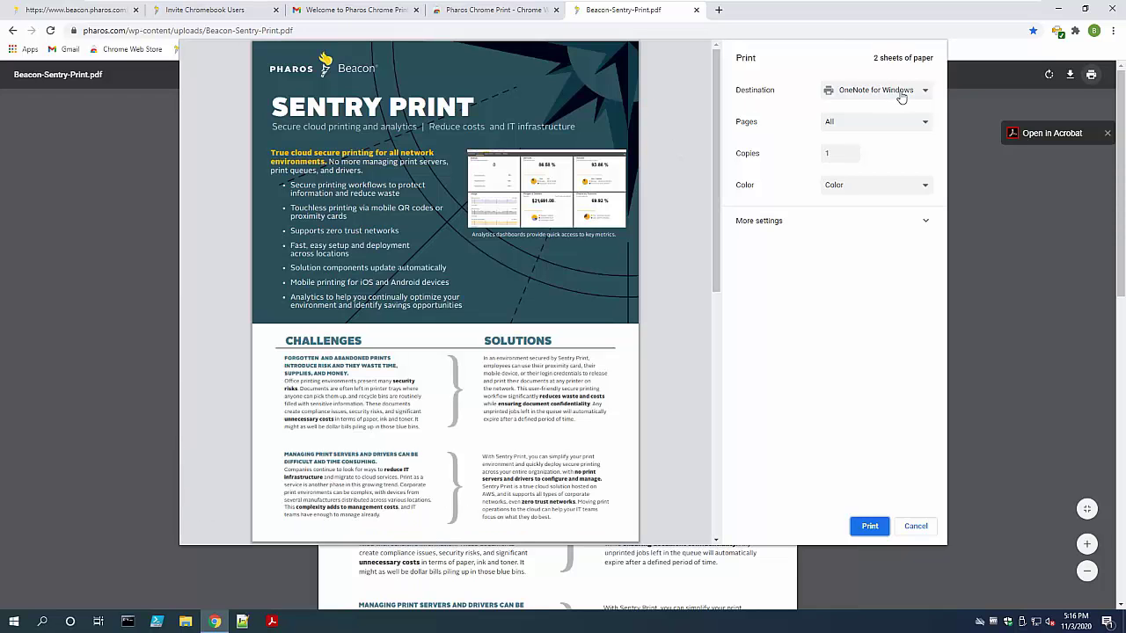
pyautogui.click(898, 92)
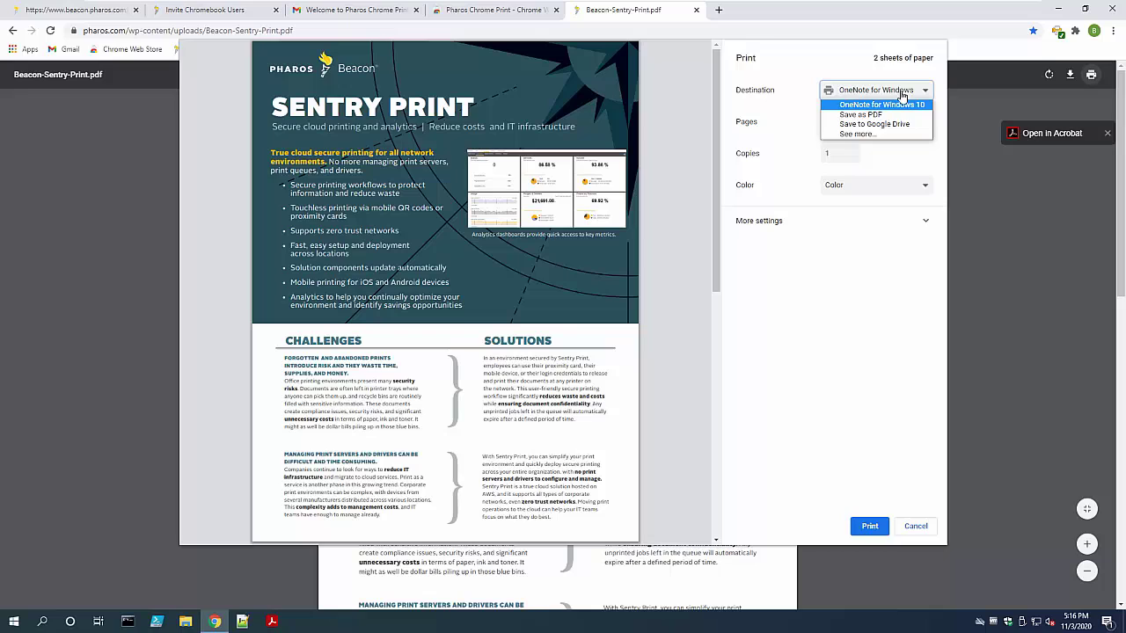
pyautogui.click(857, 133)
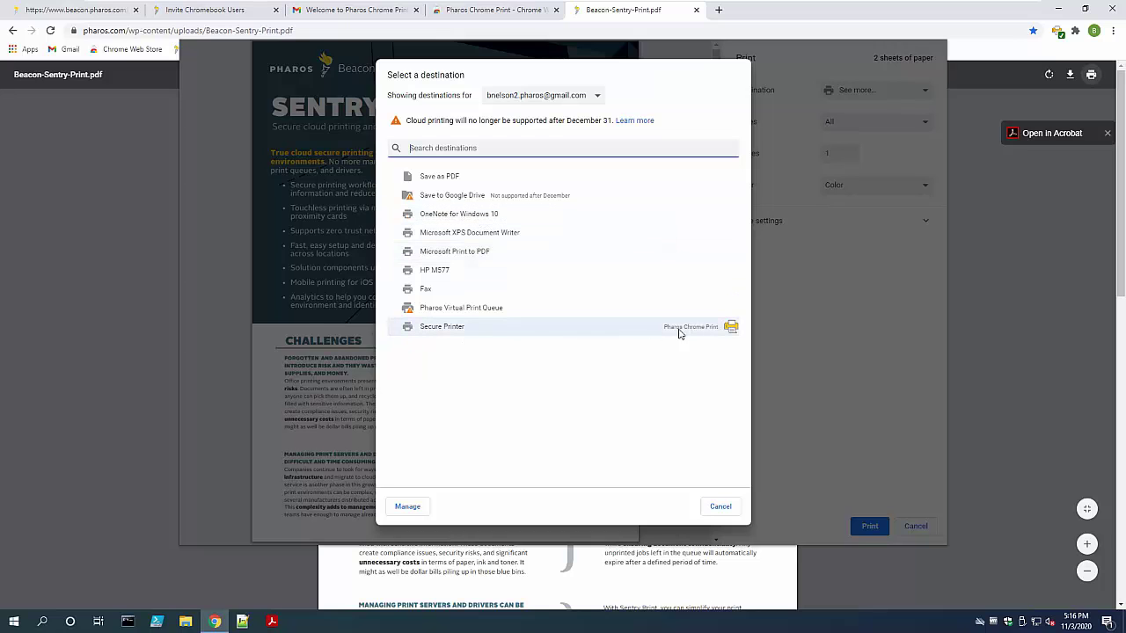
pyautogui.click(434, 335)
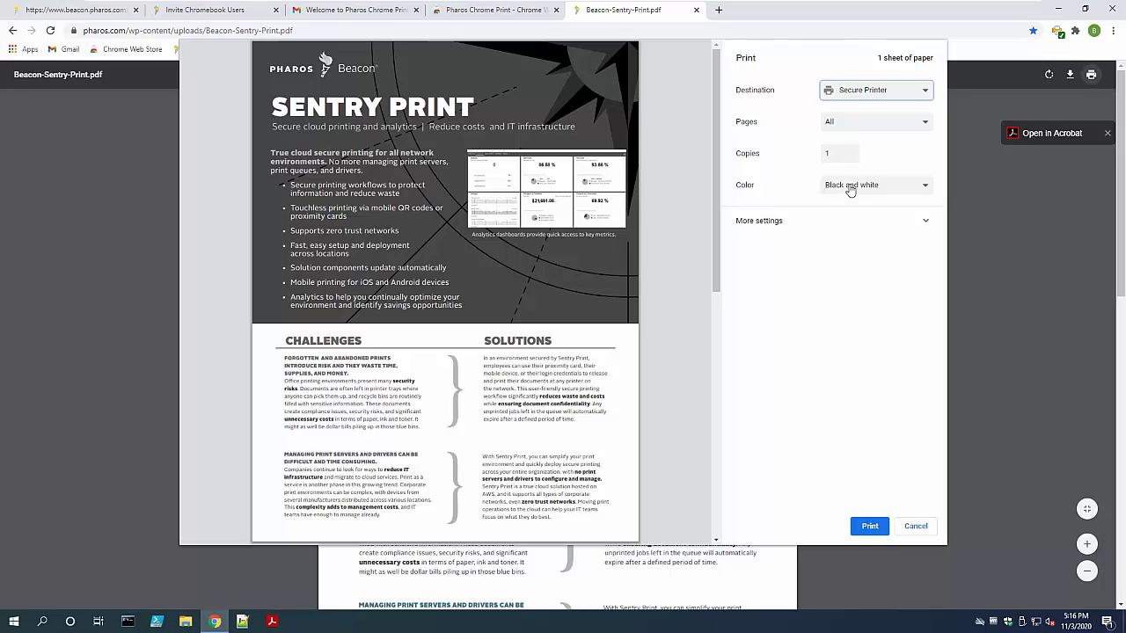
# Change the colour output from Black and white to Color
pyautogui.click(850, 190)
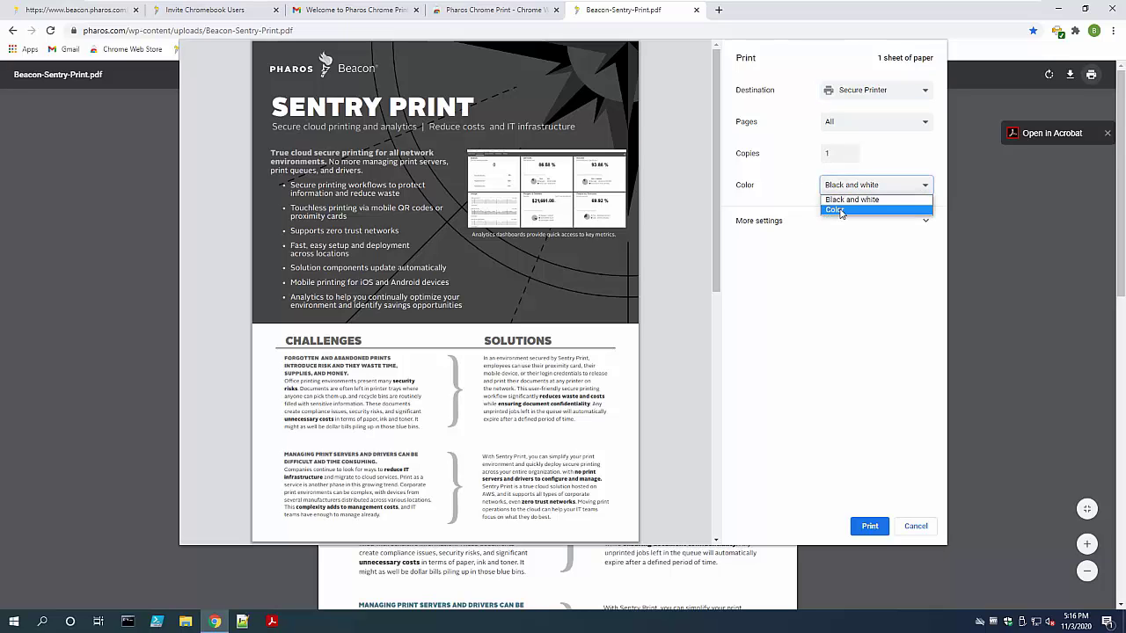
pyautogui.click(843, 199)
pyautogui.press('Down')
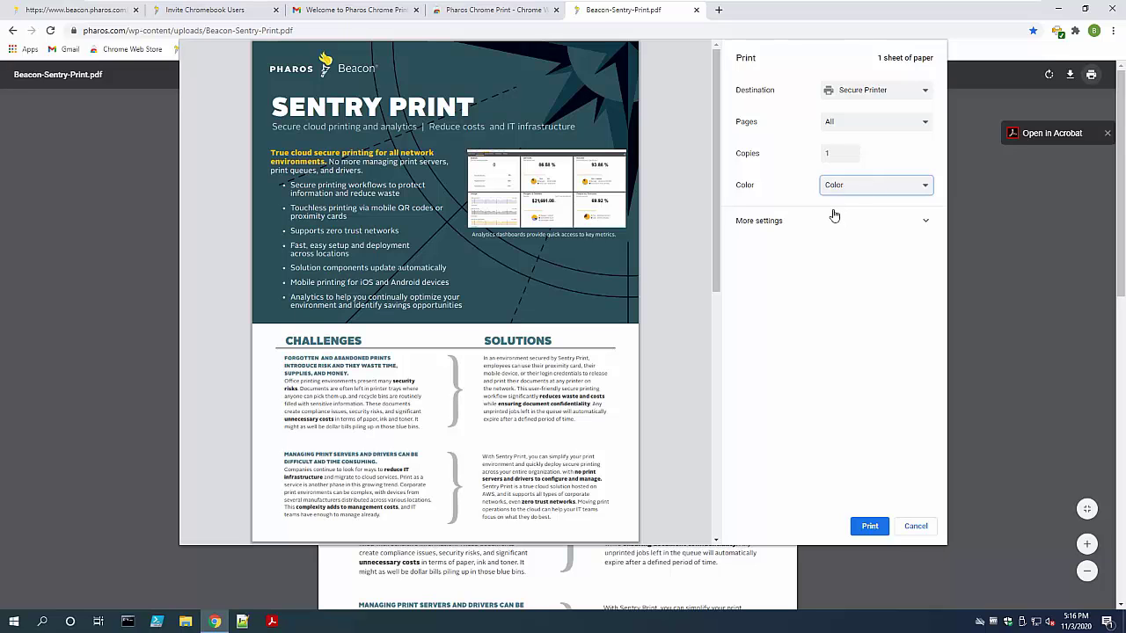